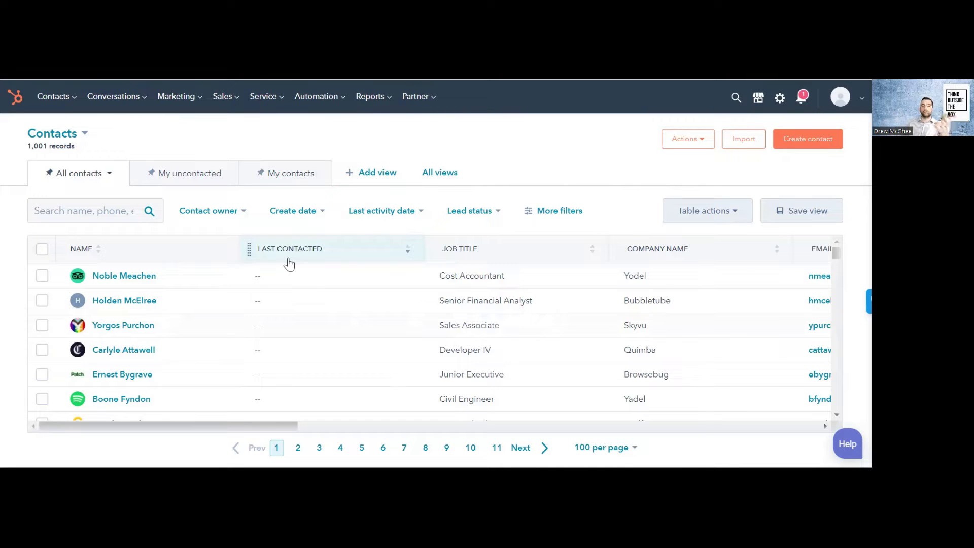
Step: Create a new saved contacts view named "Conference Leads w/ No Activity" that is shared with everyone
left_click(378, 174)
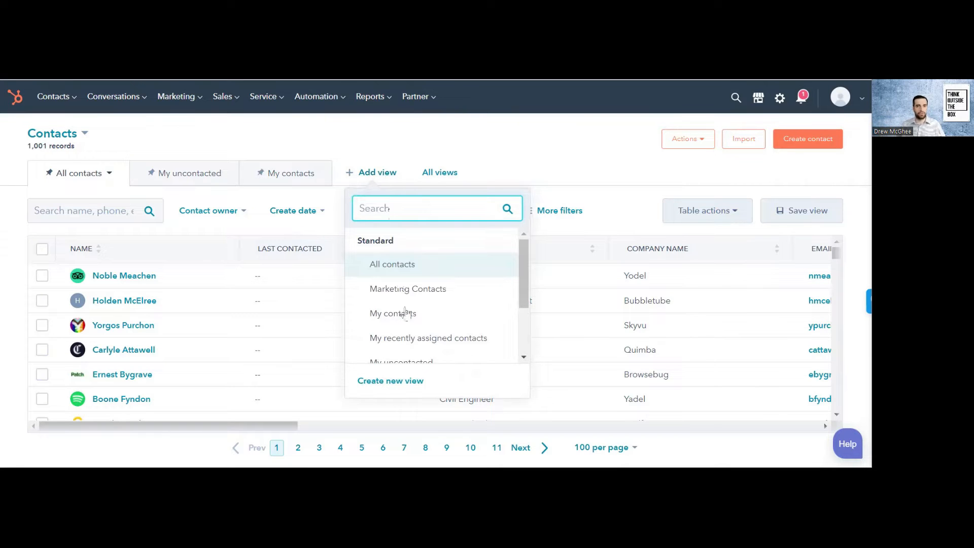
left_click(394, 384)
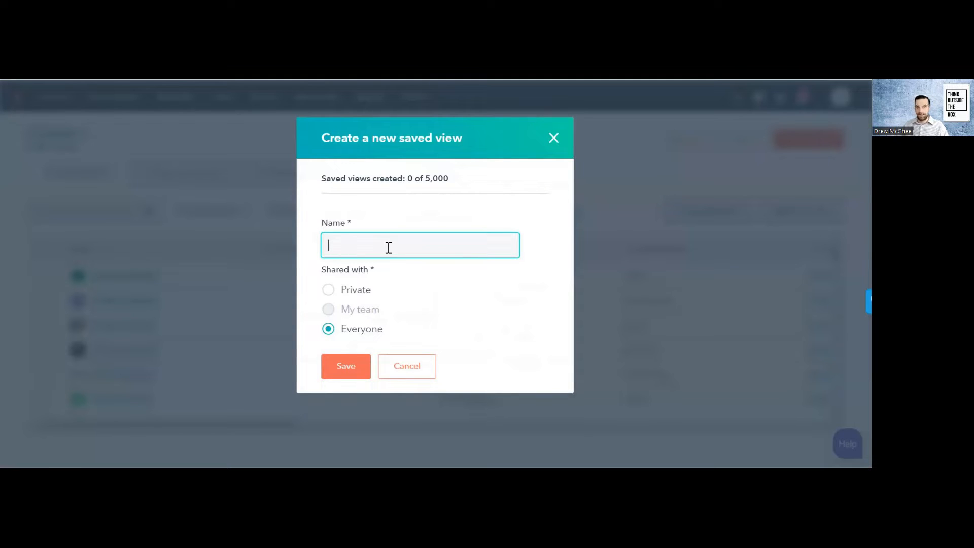
type("Conference Leads w/ No Actiivi")
key("BackSpace")
key("BackSpace")
key("BackSpace")
type("vity")
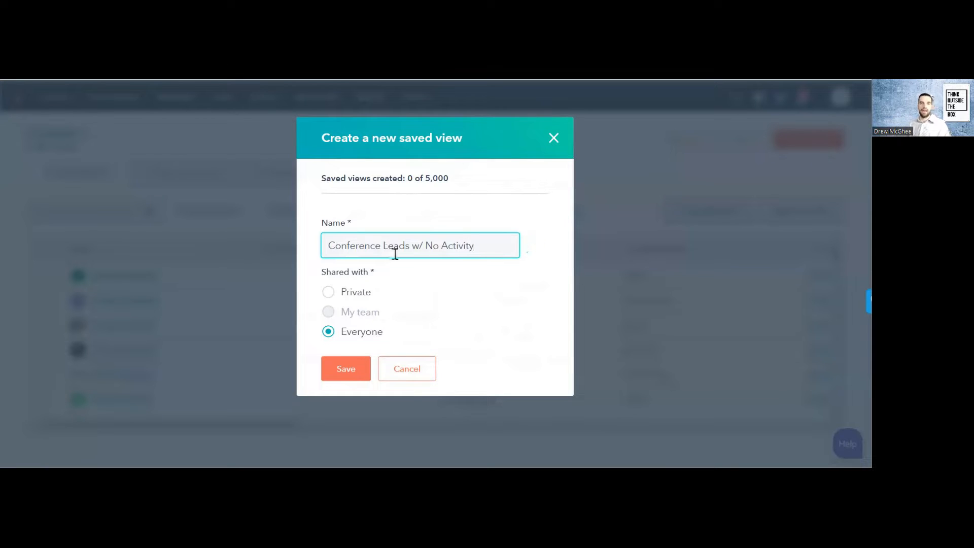
left_click(446, 310)
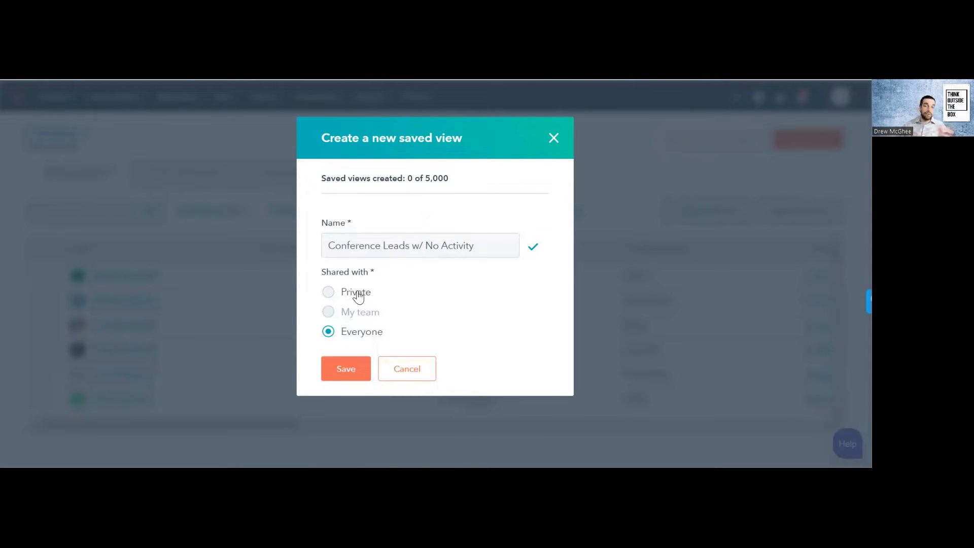
mouse_move(355, 315)
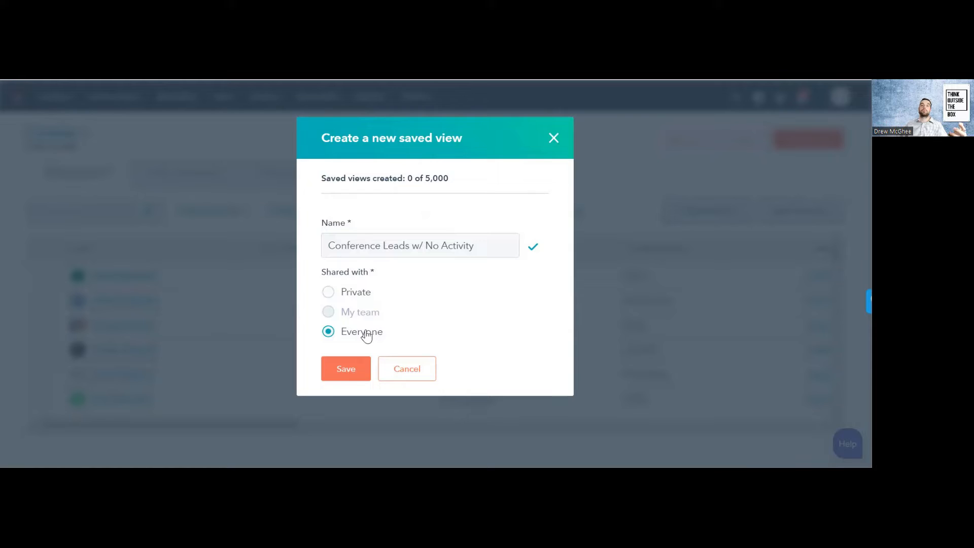
left_click(349, 371)
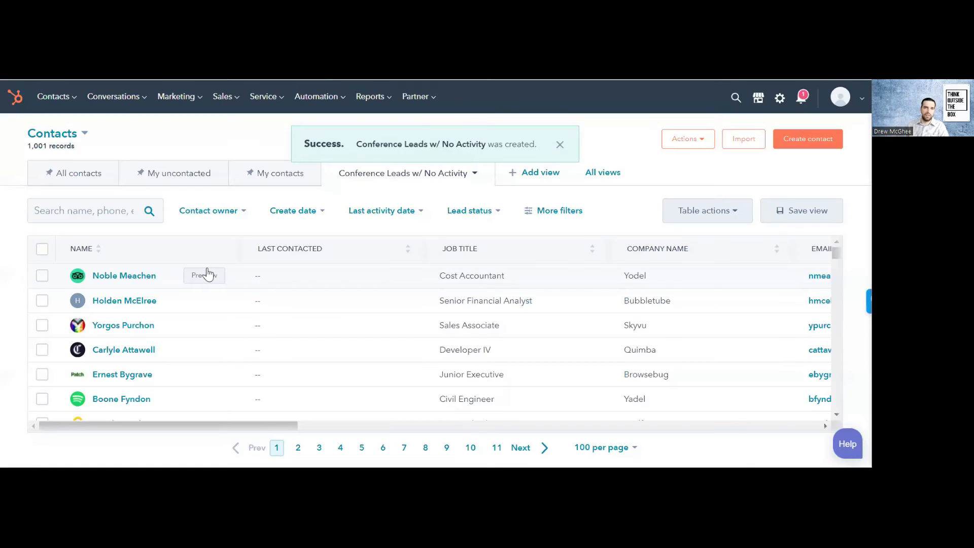
left_click(559, 145)
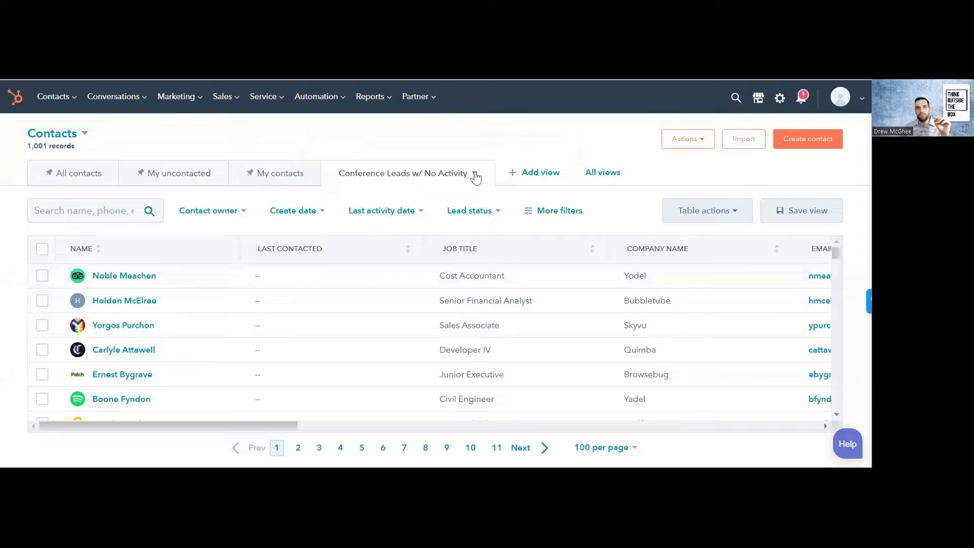
Step: Pin the "Conference Leads w/ No Activity" view so that it stays open
left_click(476, 175)
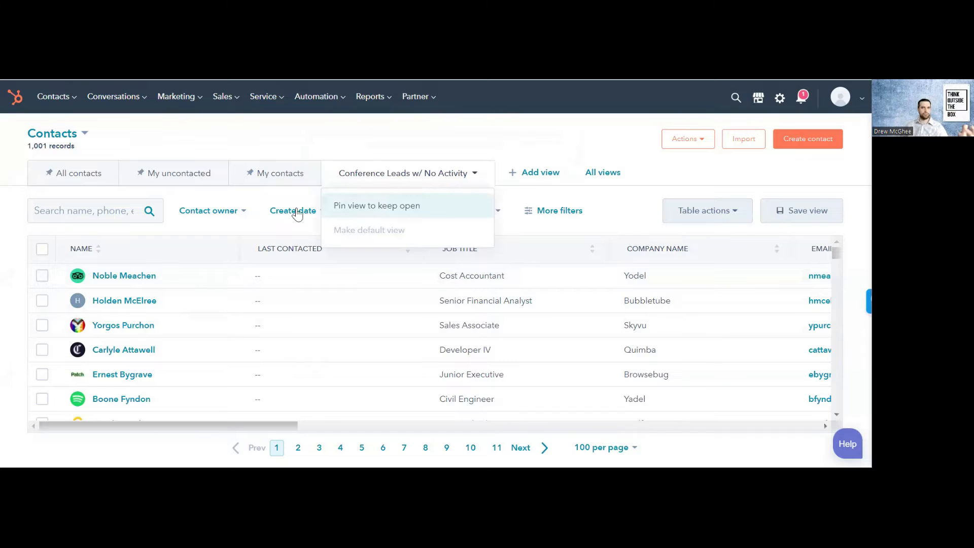
left_click(398, 205)
left_click(486, 174)
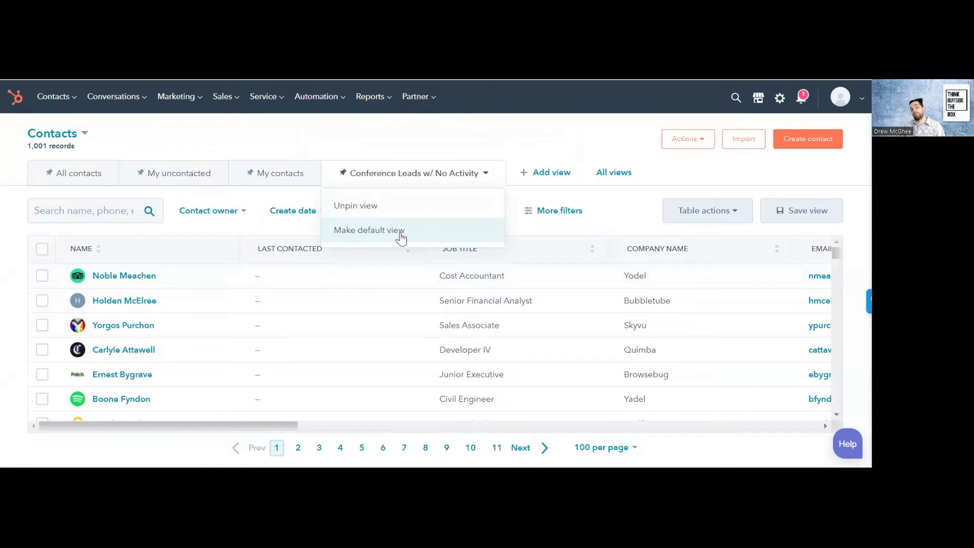
left_click(416, 144)
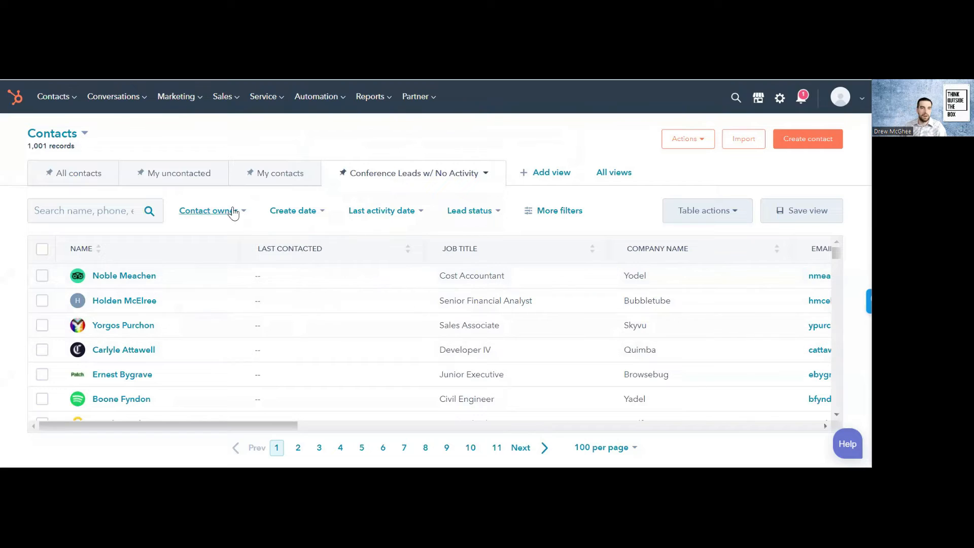
Step: Try filtering the view by contact owner, using the dynamic "Me" value
left_click(234, 212)
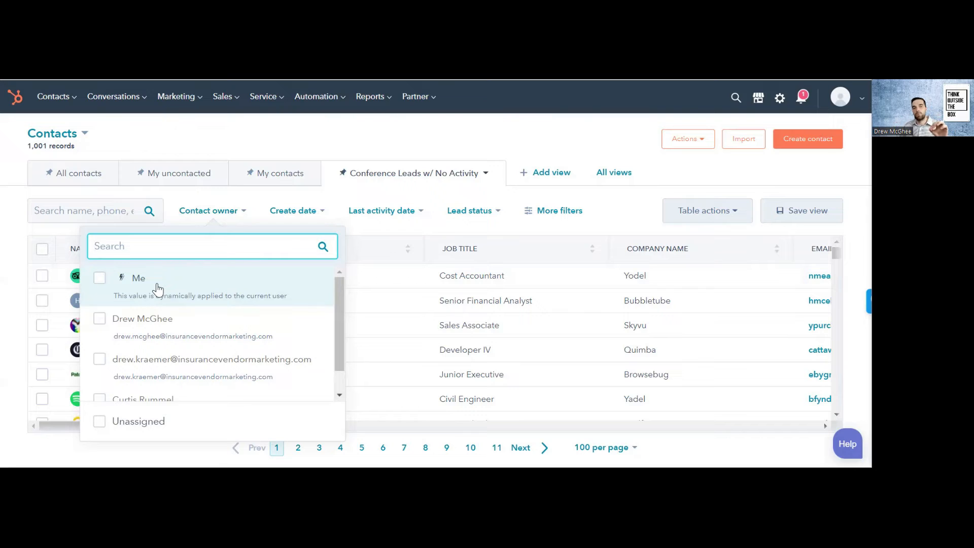
left_click(100, 279)
left_click(100, 279)
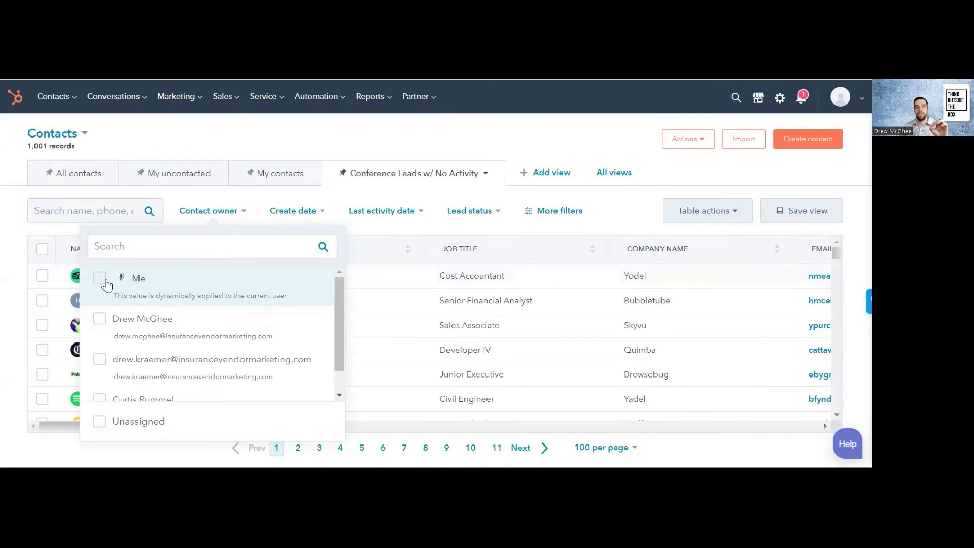
left_click(104, 279)
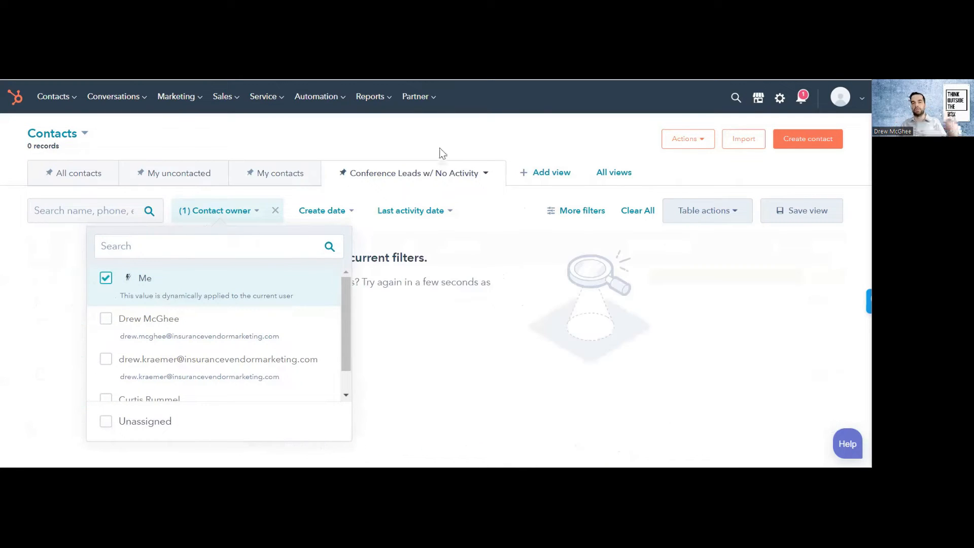
left_click(444, 136)
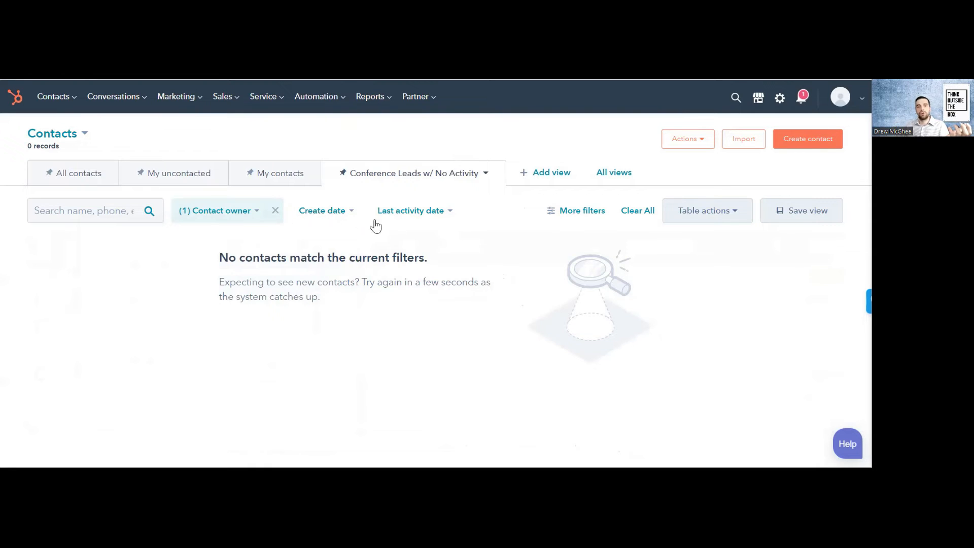
Step: Filter the view to contacts whose last activity date is unknown
left_click(402, 215)
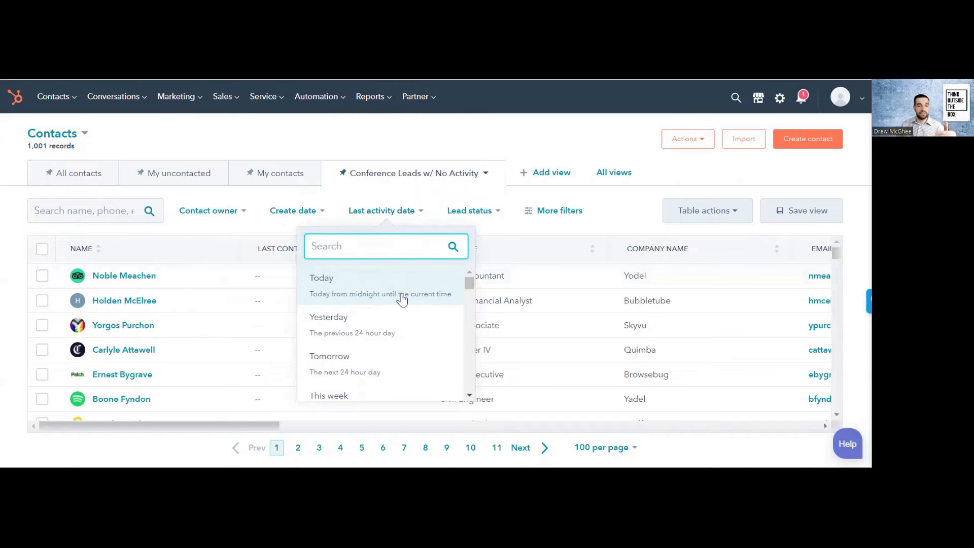
scroll(402, 299, "down", 10)
scroll(402, 303, "down", 8)
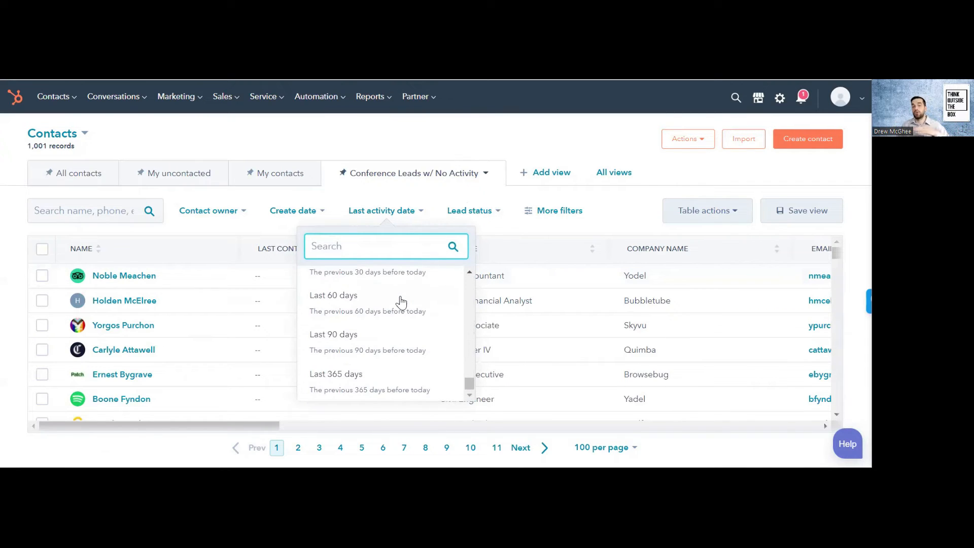
left_click(571, 213)
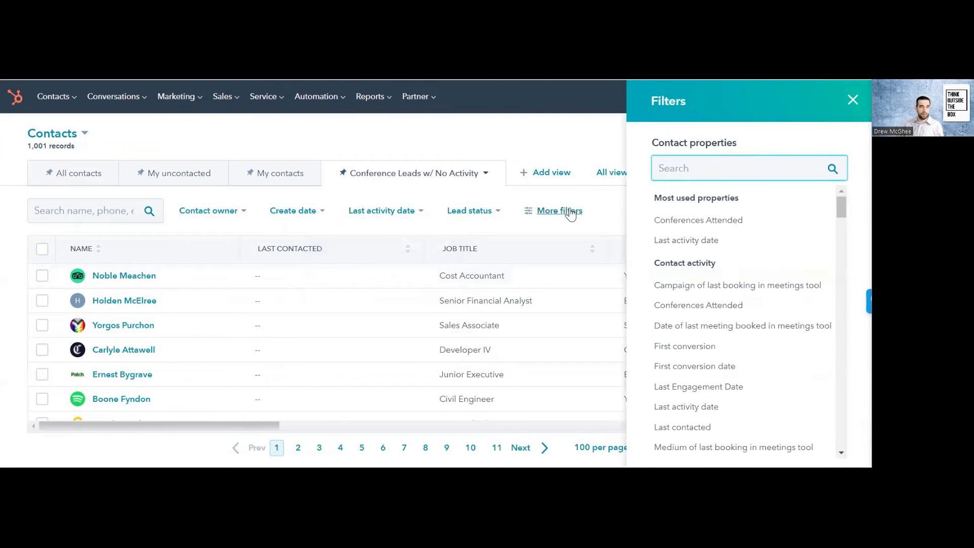
left_click(708, 246)
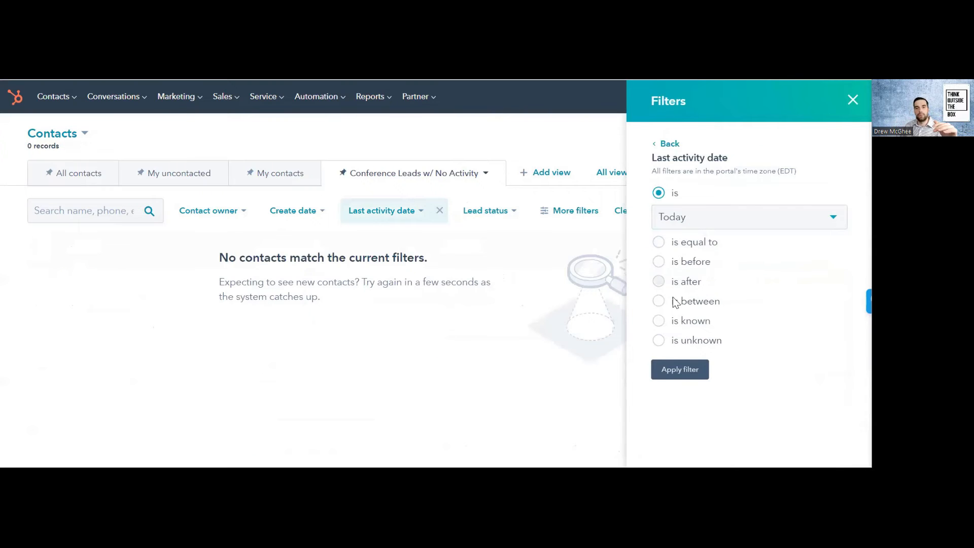
left_click(659, 341)
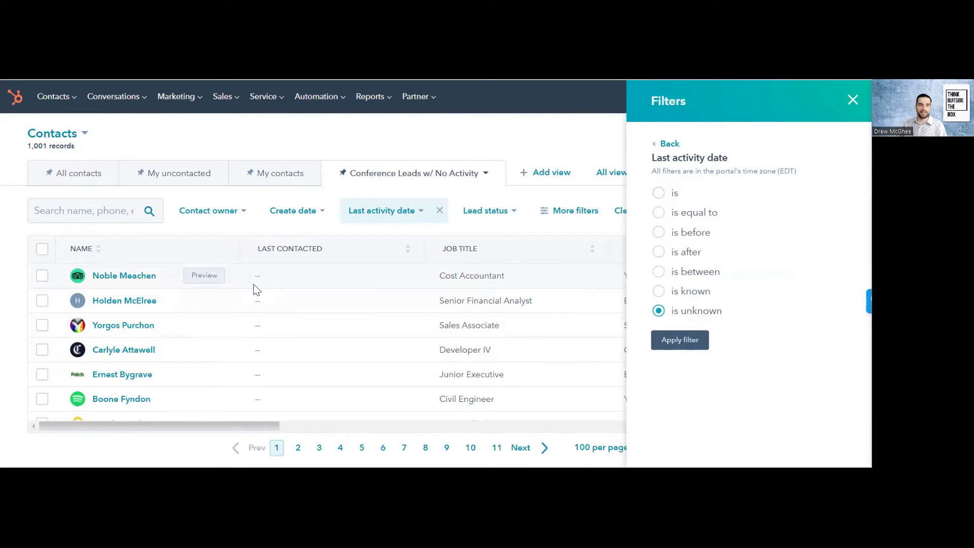
left_click(686, 350)
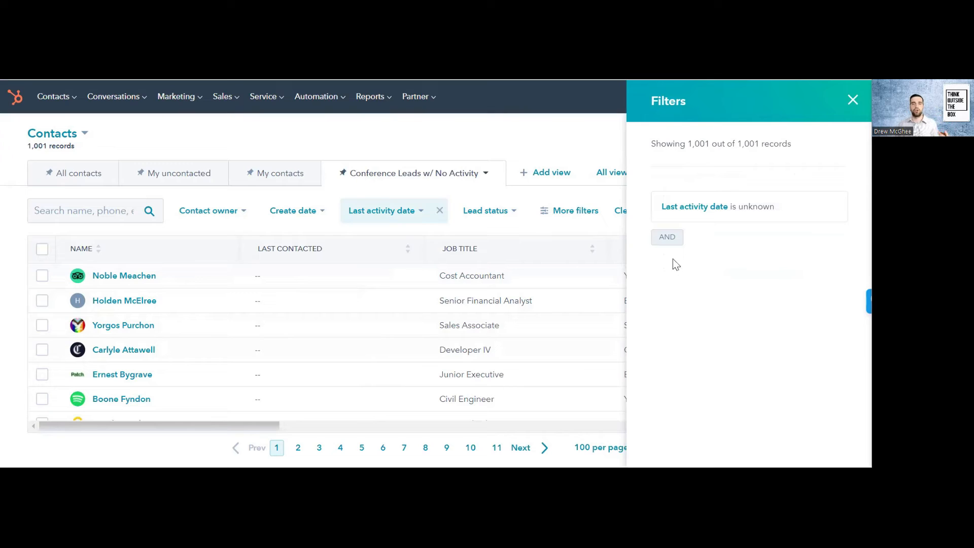
Step: Add an AND filter requiring Conferences Attended to be any of "National RIMS - San Francisco 4.22", and close the filters
left_click(667, 238)
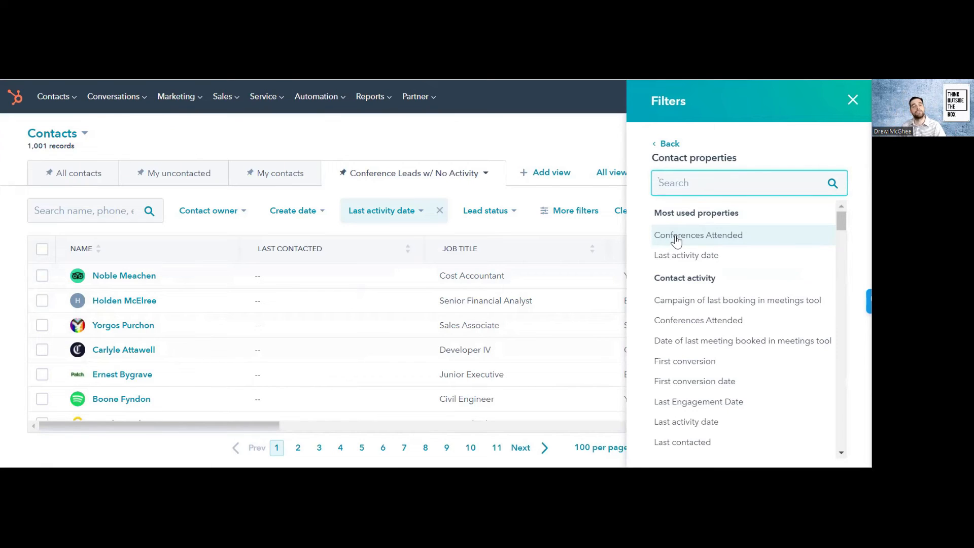
left_click(677, 239)
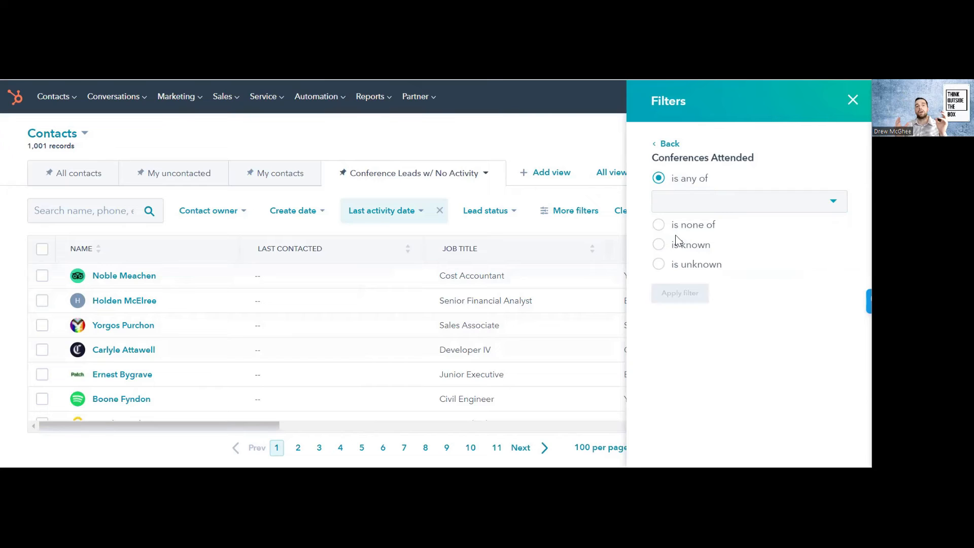
left_click(721, 203)
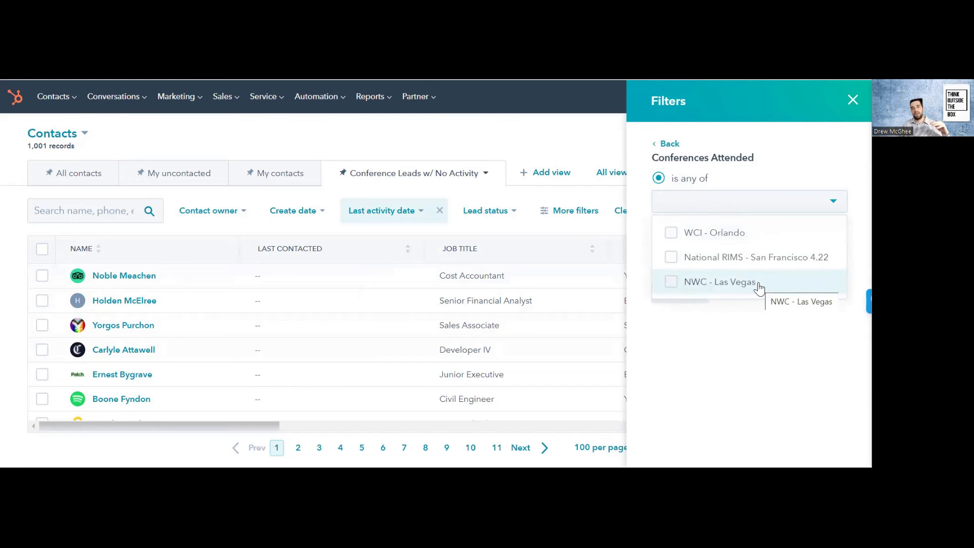
left_click(744, 258)
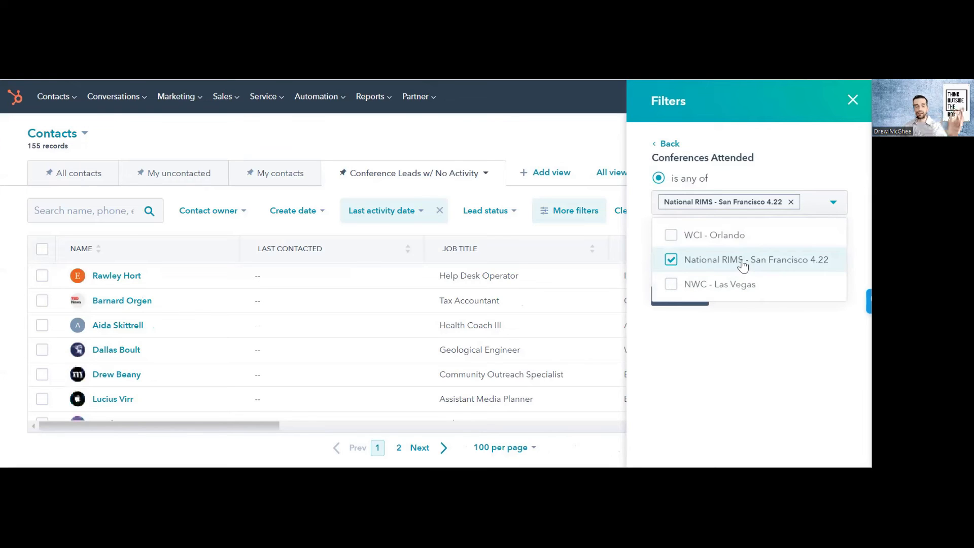
left_click(746, 335)
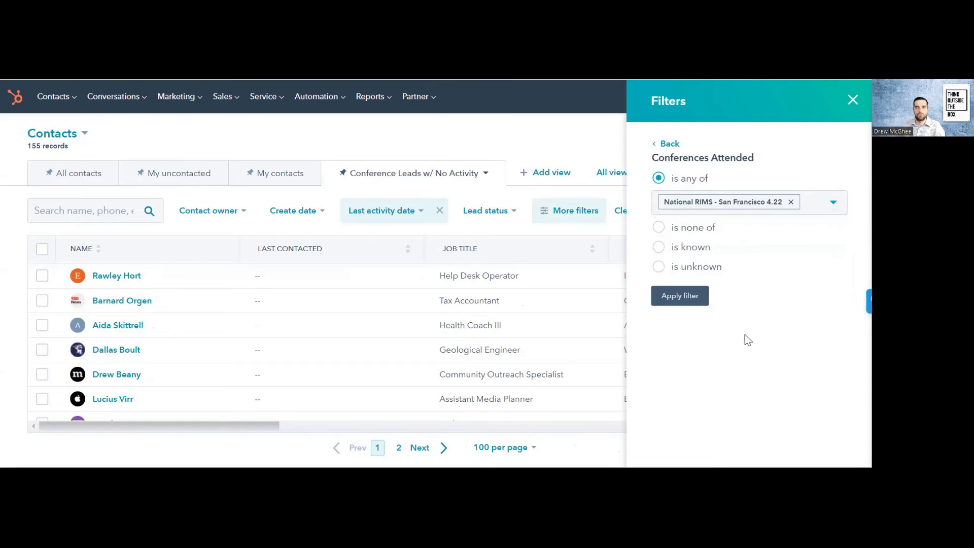
left_click(678, 305)
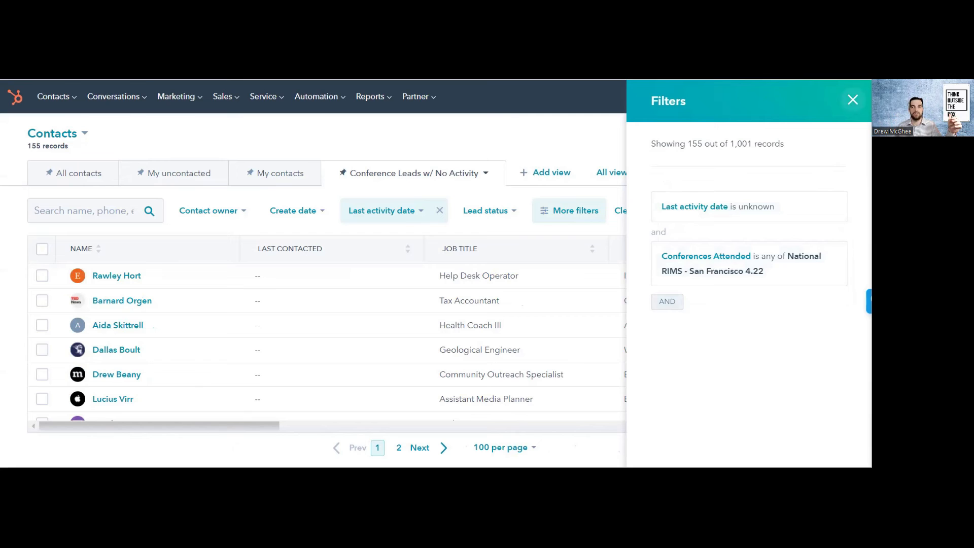
left_click(853, 100)
Step: Check the last activity date, conferences attended and contact owner columns of the filtered contacts
left_click_drag(246, 428, 792, 443)
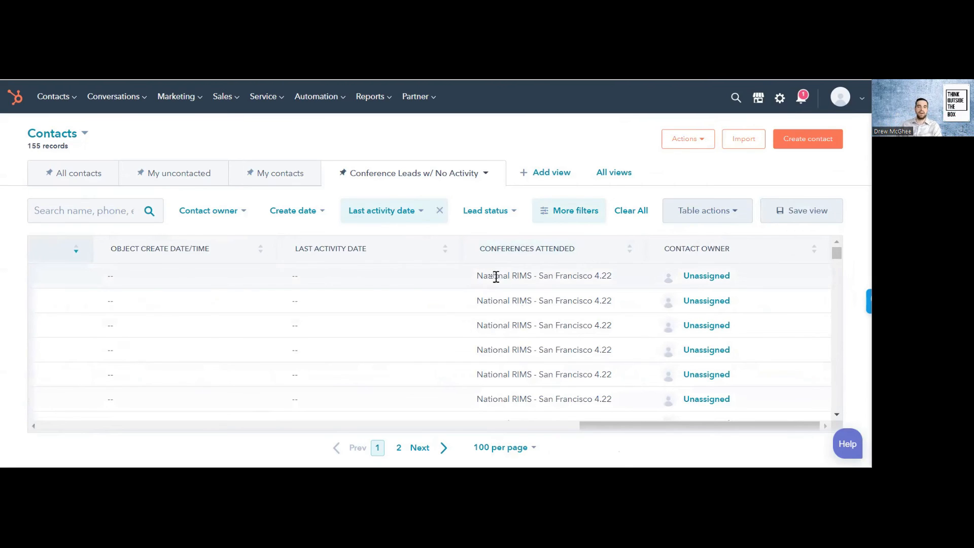
scroll(500, 279, "down", 1)
scroll(507, 299, "down", 1)
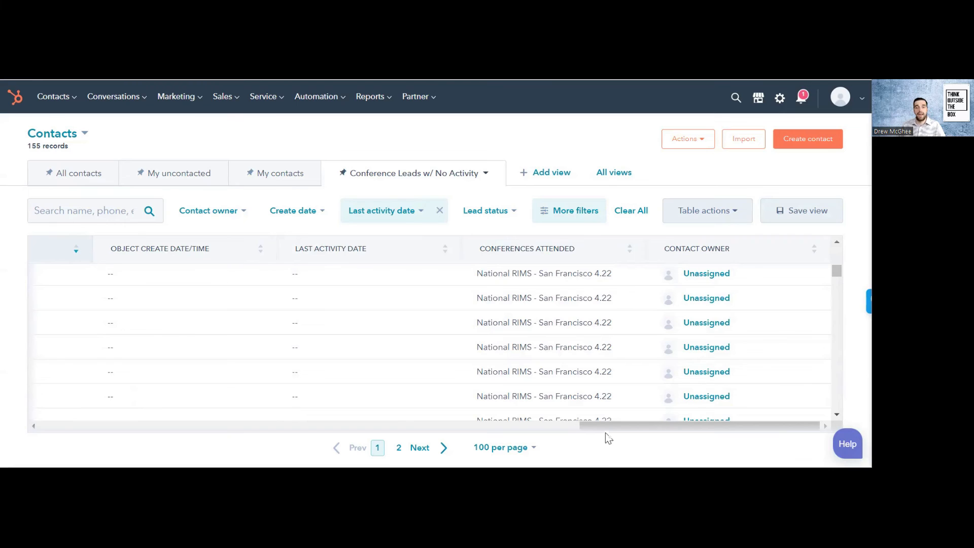
left_click_drag(579, 426, 62, 428)
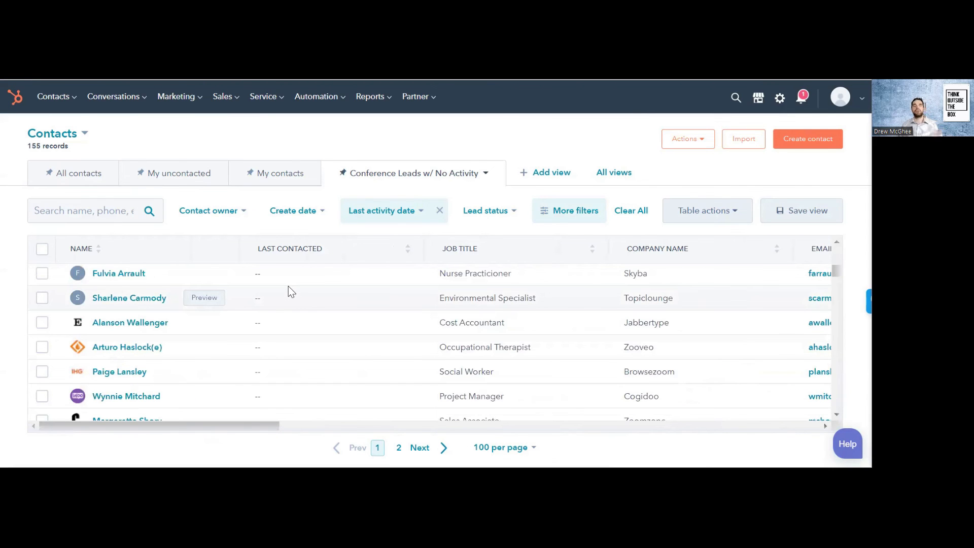